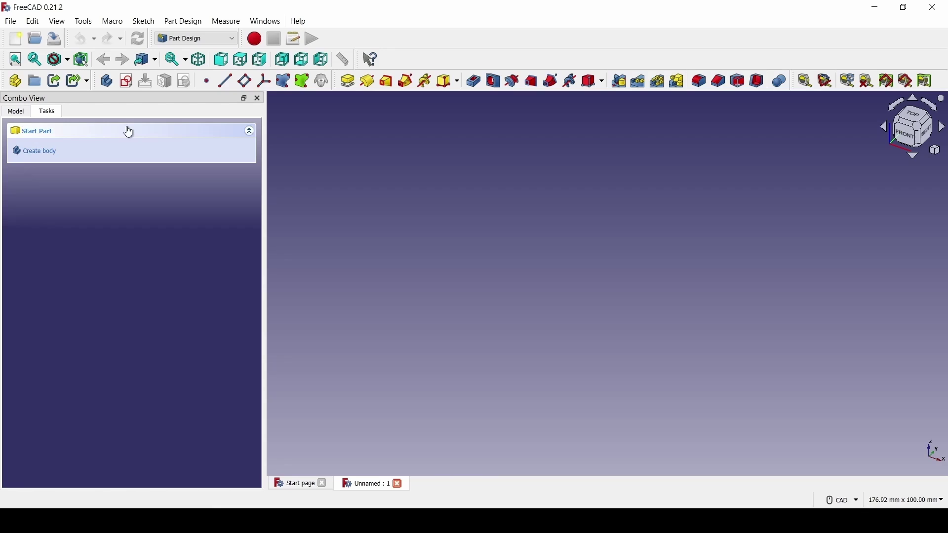
Create a body with a sketch on the XY-plane and draw a rectangle from the origin
{"action": "left_click", "coordinate": [41, 151]}
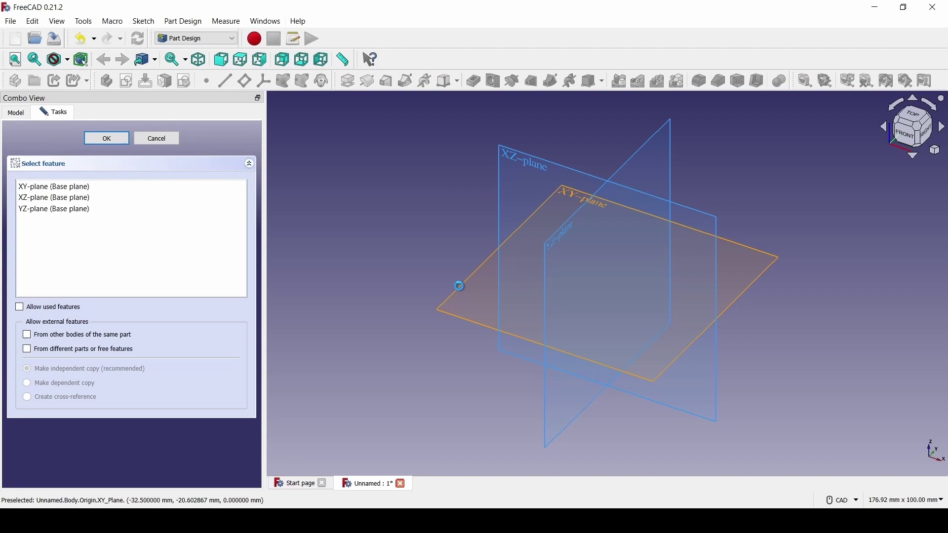
{"action": "left_click", "coordinate": [462, 292]}
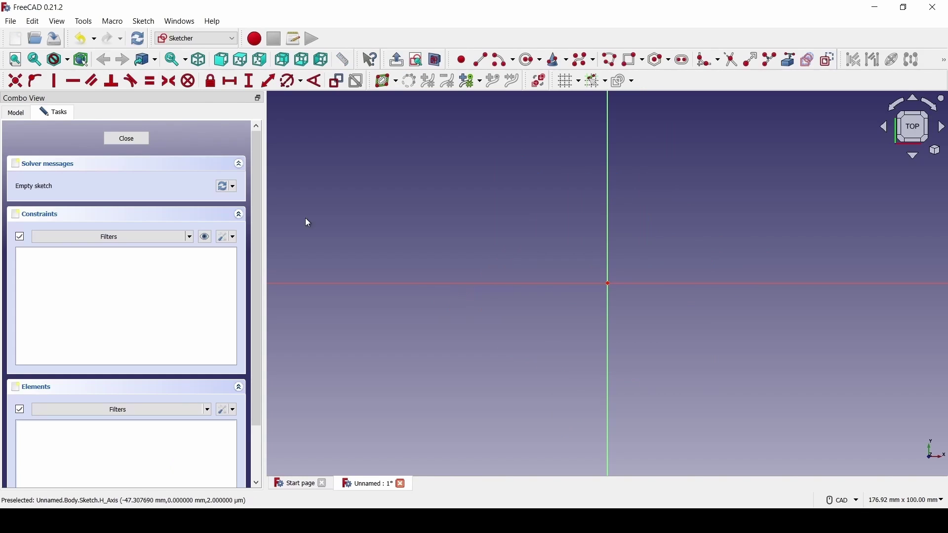
{"action": "left_click", "coordinate": [633, 60]}
{"action": "left_click", "coordinate": [608, 283]}
{"action": "left_click", "coordinate": [681, 224]}
Constrain the rectangle's top and left edges to 50 mm each
{"action": "left_click", "coordinate": [231, 81]}
{"action": "left_click", "coordinate": [631, 226]}
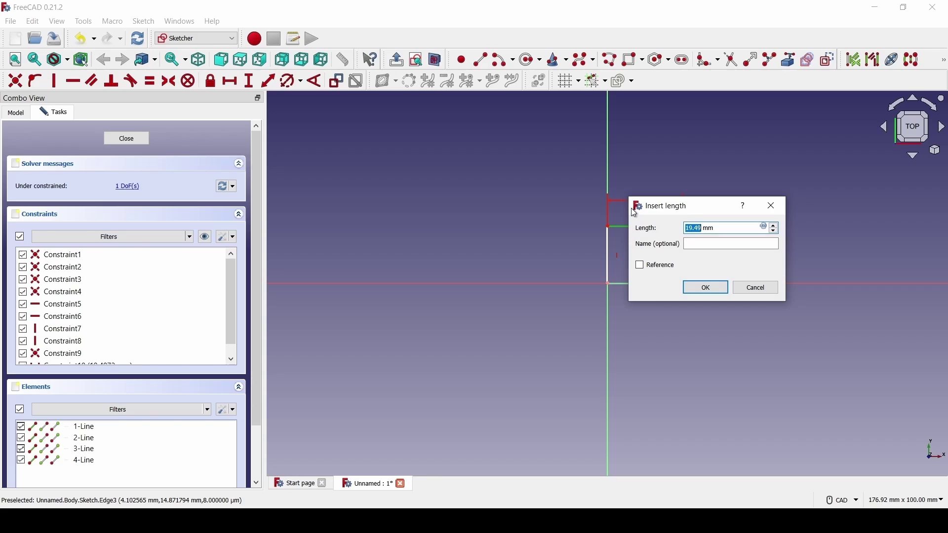
{"action": "type", "text": "50"}
{"action": "key", "text": "Return"}
{"action": "key", "text": "i"}
{"action": "left_click", "coordinate": [608, 258]}
{"action": "type", "text": "50"}
{"action": "key", "text": "Return"}
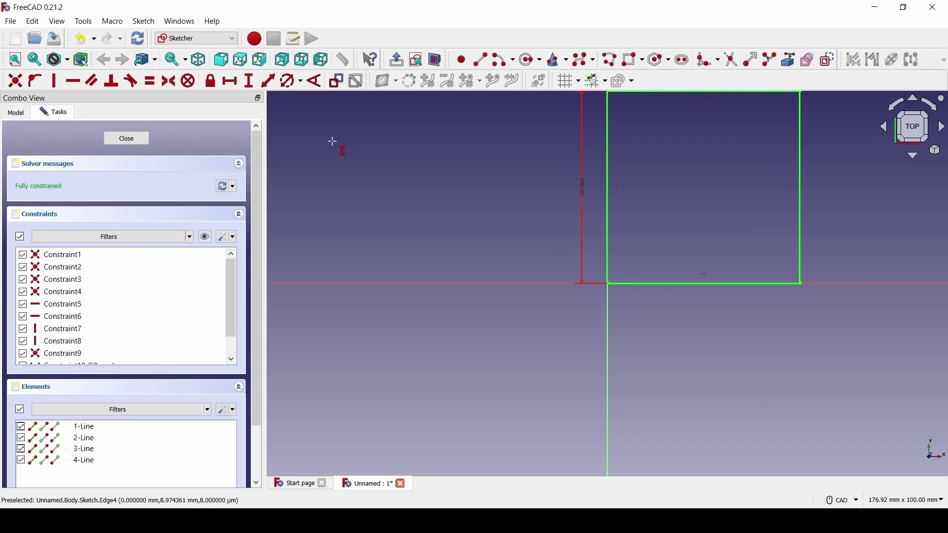
Draw a circle inside the square and constrain its radius to 10 mm
{"action": "left_click", "coordinate": [300, 82]}
{"action": "left_click", "coordinate": [308, 99]}
{"action": "left_click", "coordinate": [530, 60]}
{"action": "left_click", "coordinate": [691, 184]}
{"action": "left_click", "coordinate": [717, 168]}
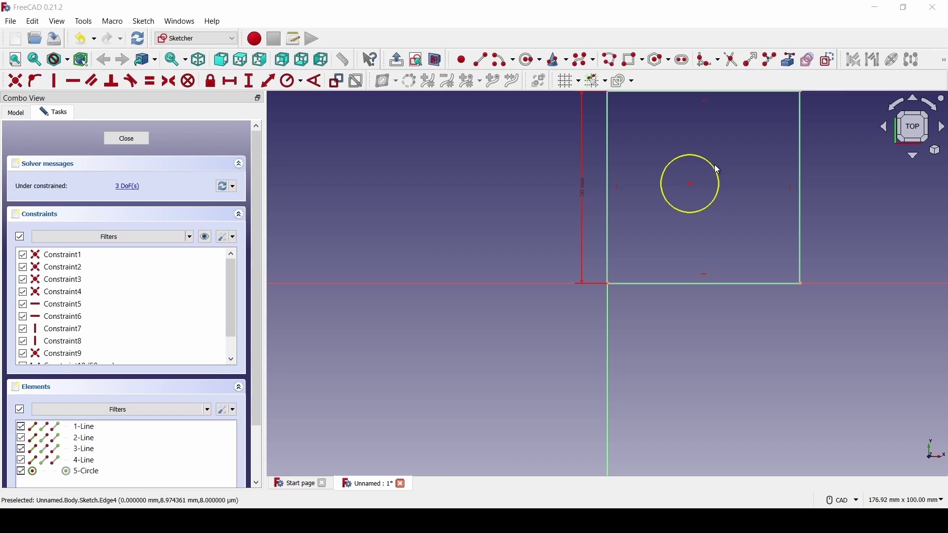
{"action": "left_click", "coordinate": [717, 169]}
{"action": "type", "text": "10"}
{"action": "left_click", "coordinate": [786, 234]}
{"action": "left_click", "coordinate": [300, 82]}
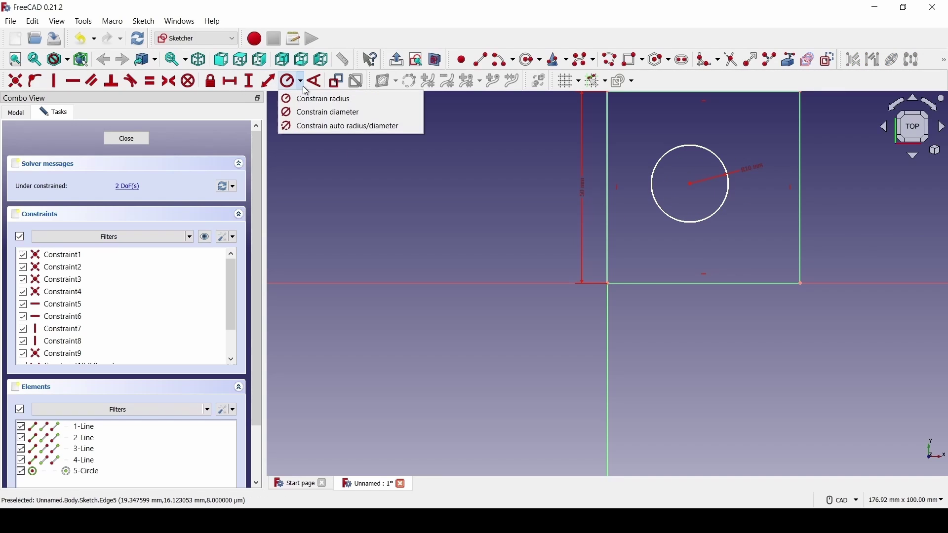
{"action": "left_click", "coordinate": [316, 126]}
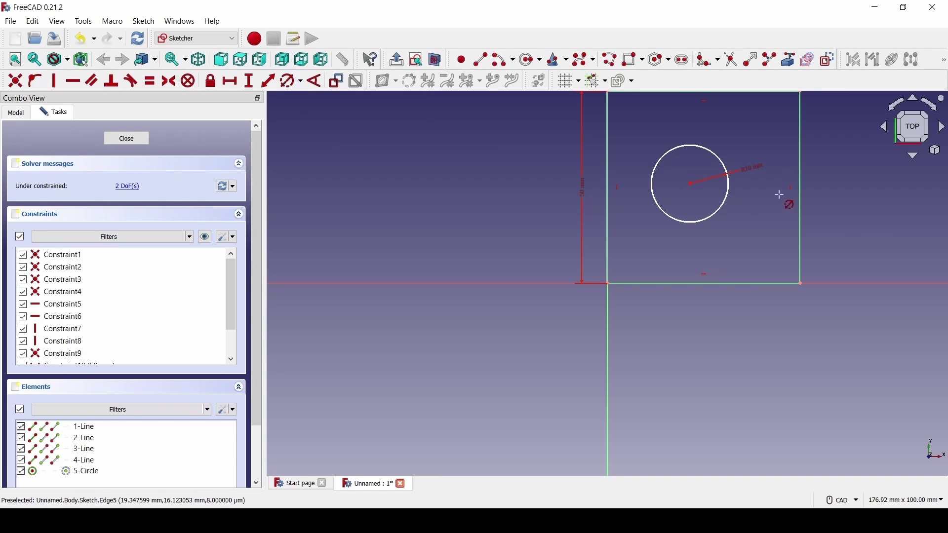
{"action": "left_click", "coordinate": [697, 147]}
{"action": "left_click", "coordinate": [804, 216]}
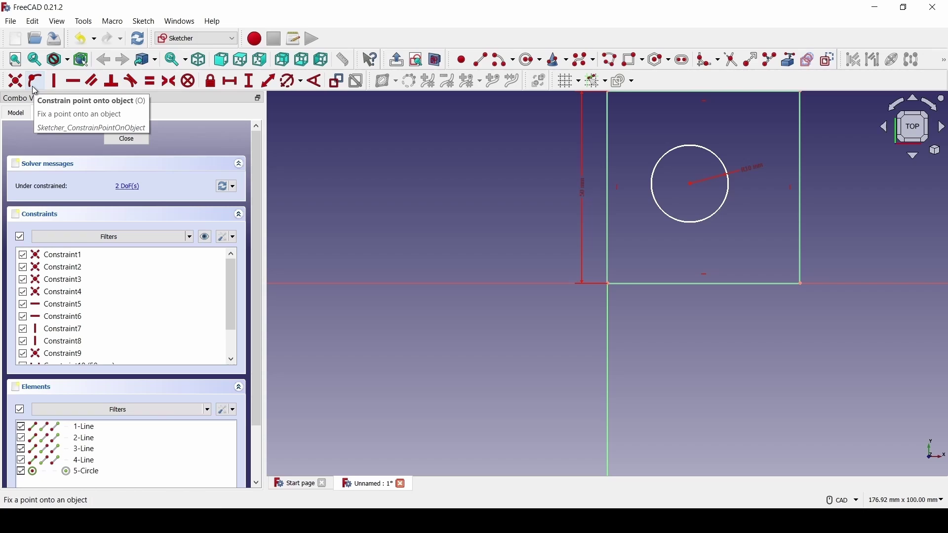
Place the circle's centre 25 mm from the left and bottom edges, then close the sketch
{"action": "left_click", "coordinate": [268, 81]}
{"action": "left_click", "coordinate": [664, 157]}
{"action": "left_click", "coordinate": [609, 183]}
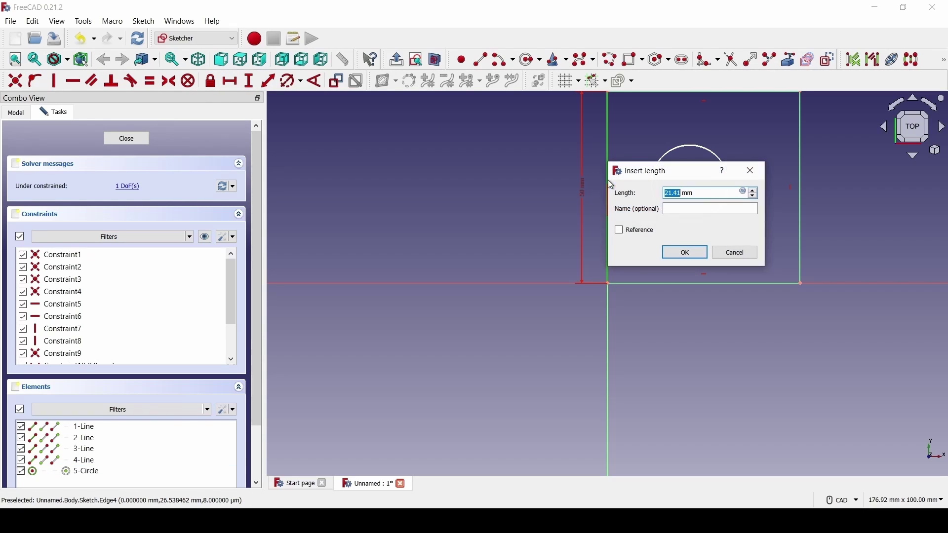
{"action": "type", "text": "25"}
{"action": "key", "text": "Return"}
{"action": "left_click", "coordinate": [739, 165]}
{"action": "left_click", "coordinate": [700, 283]}
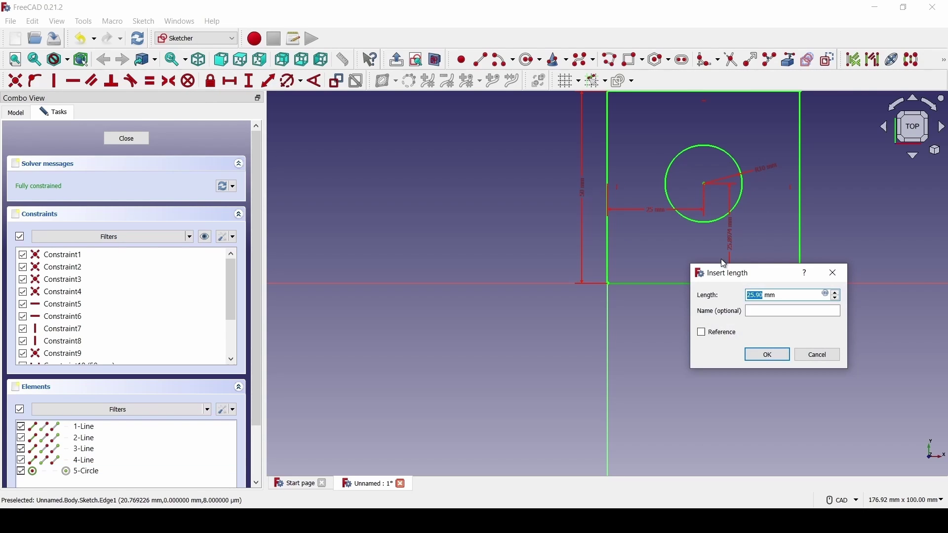
{"action": "type", "text": "25"}
{"action": "key", "text": "Return"}
{"action": "left_click", "coordinate": [125, 139]}
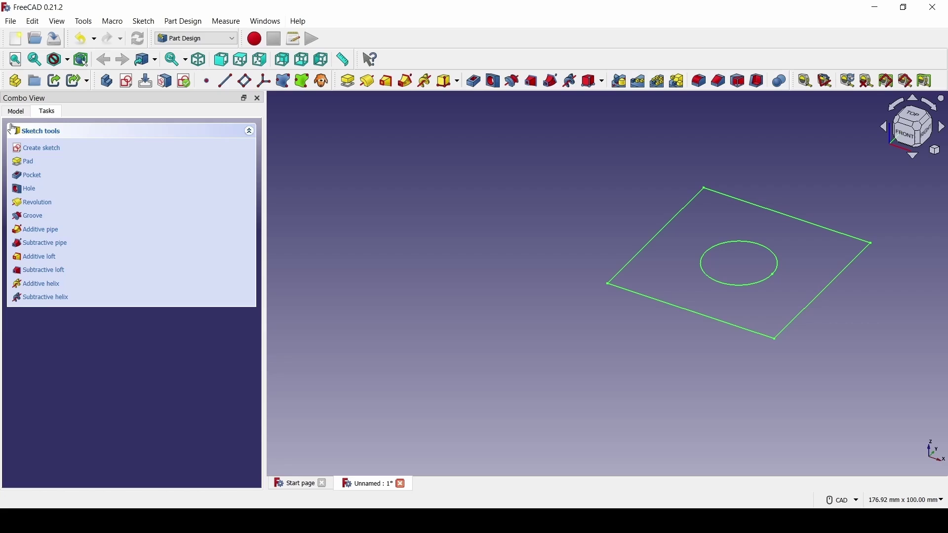
Export the sketch as an Autodesk DXF 2D file named 'test parts' to the Desktop
{"action": "right_click", "coordinate": [64, 164]}
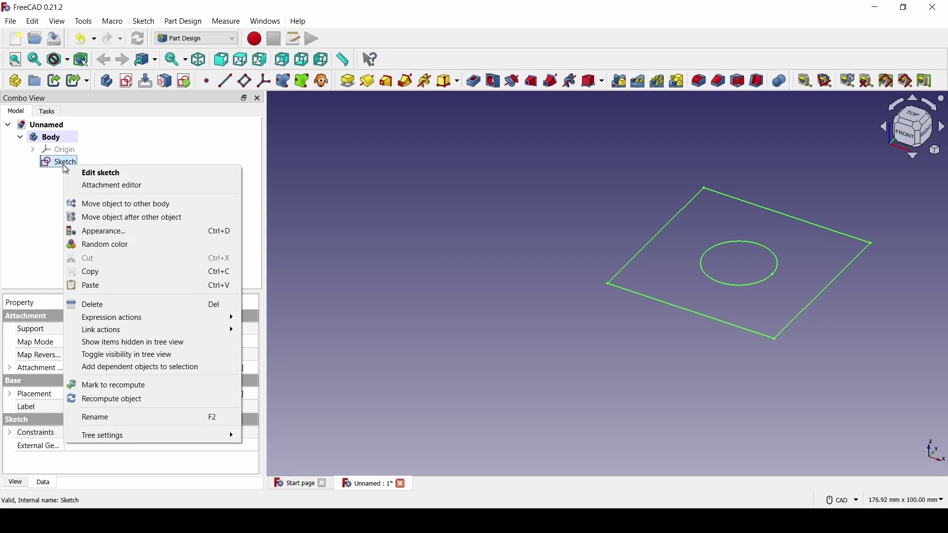
{"action": "left_click", "coordinate": [10, 21]}
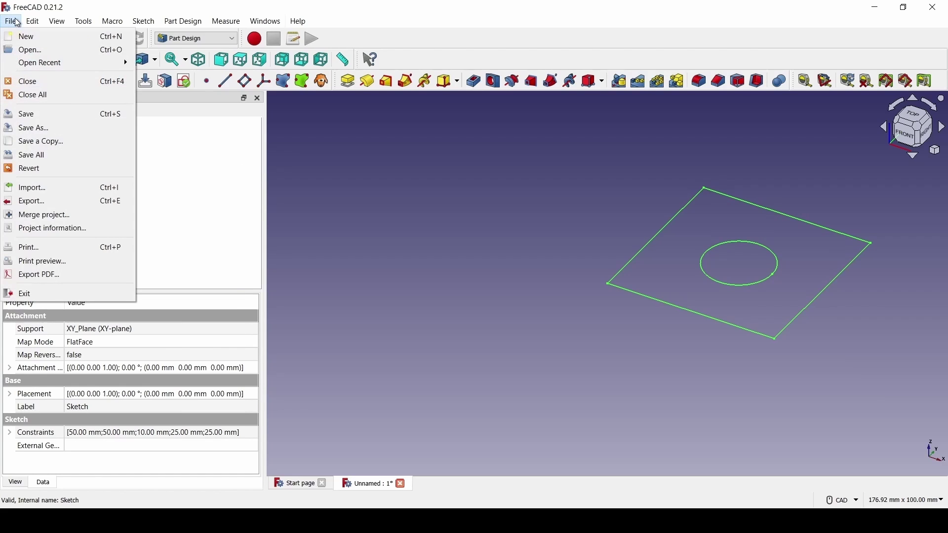
{"action": "left_click", "coordinate": [41, 206]}
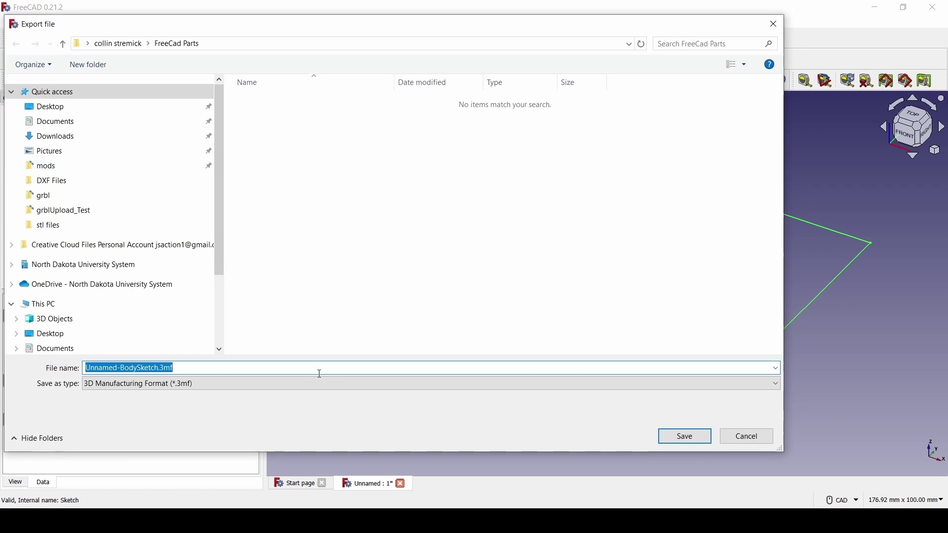
{"action": "left_click", "coordinate": [256, 383]}
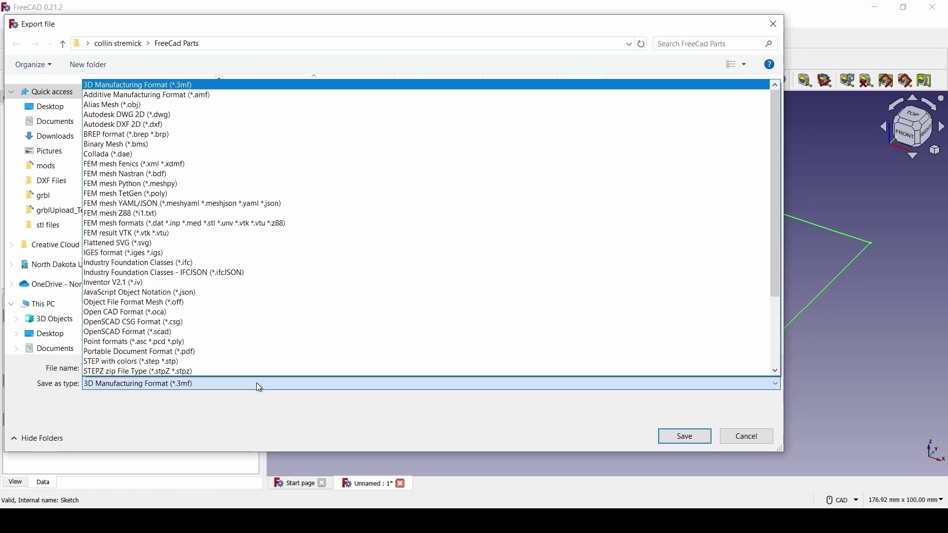
{"action": "left_click", "coordinate": [213, 125]}
{"action": "triple_click", "coordinate": [197, 368]}
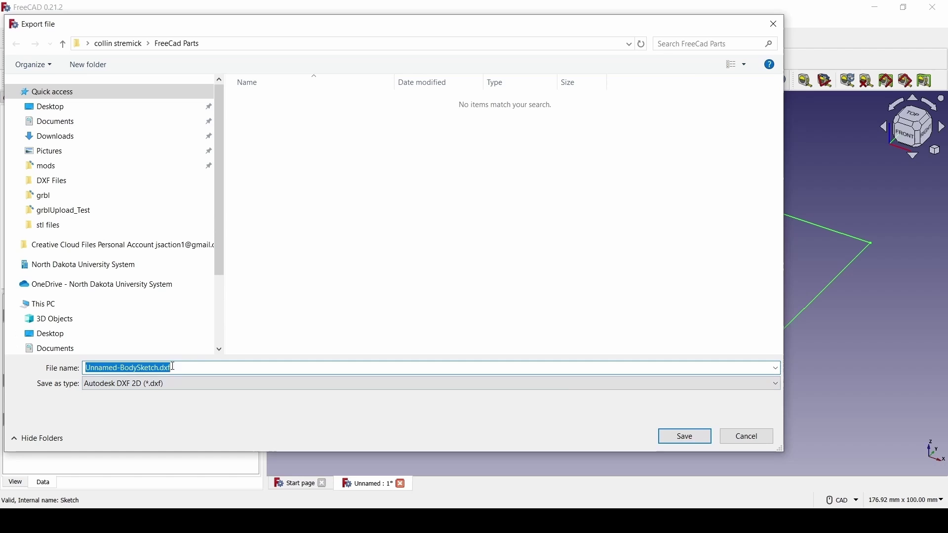
{"action": "type", "text": "test parts"}
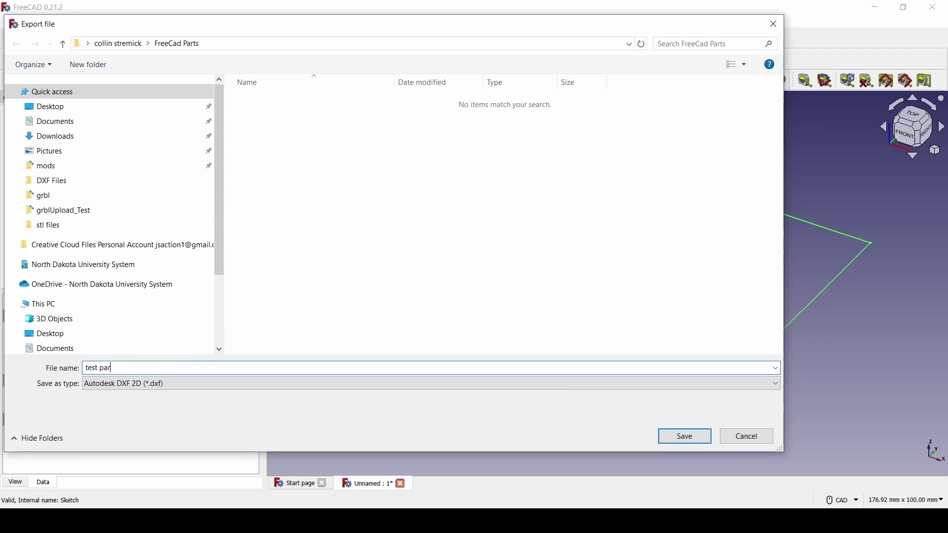
{"action": "left_click", "coordinate": [52, 112]}
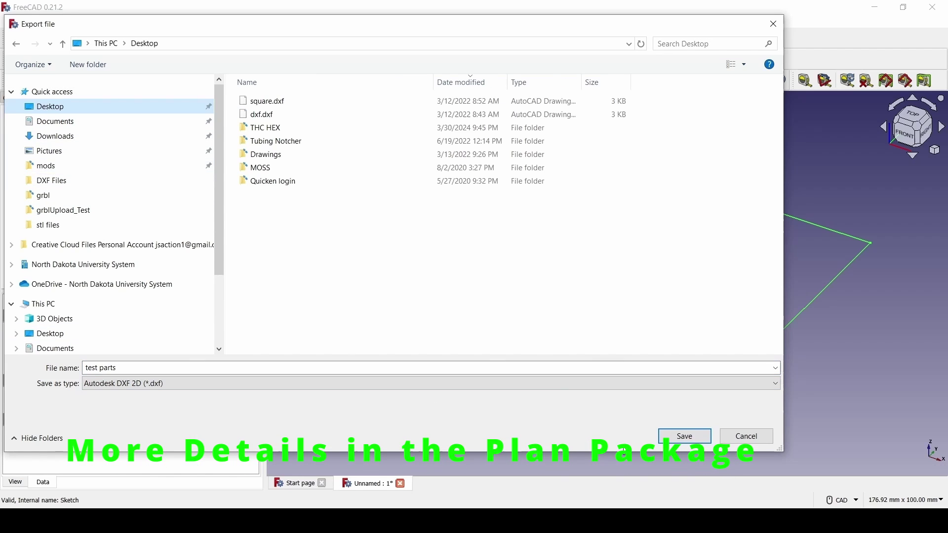
{"action": "left_click", "coordinate": [681, 444]}
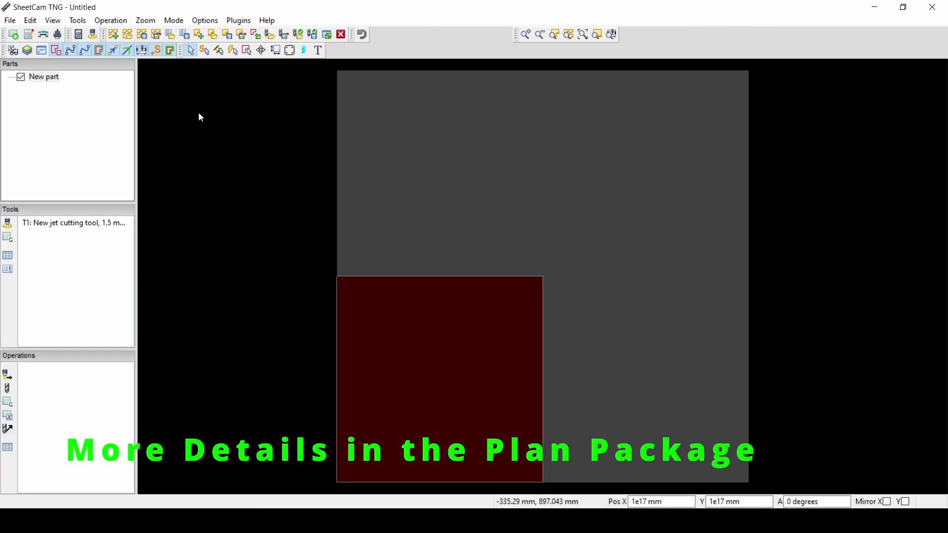
Set the material thickness to 3mm in Job options and confirm
{"action": "left_click", "coordinate": [209, 21]}
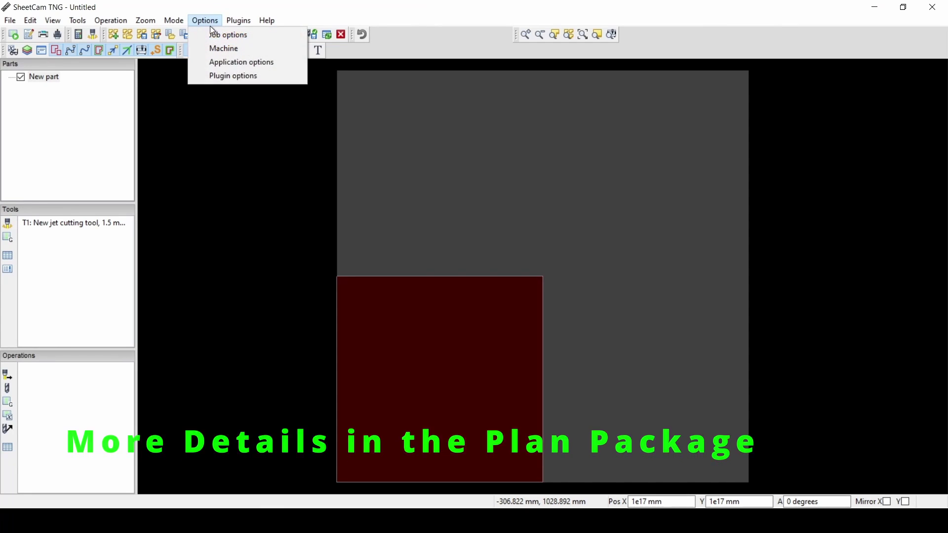
{"action": "left_click", "coordinate": [210, 34]}
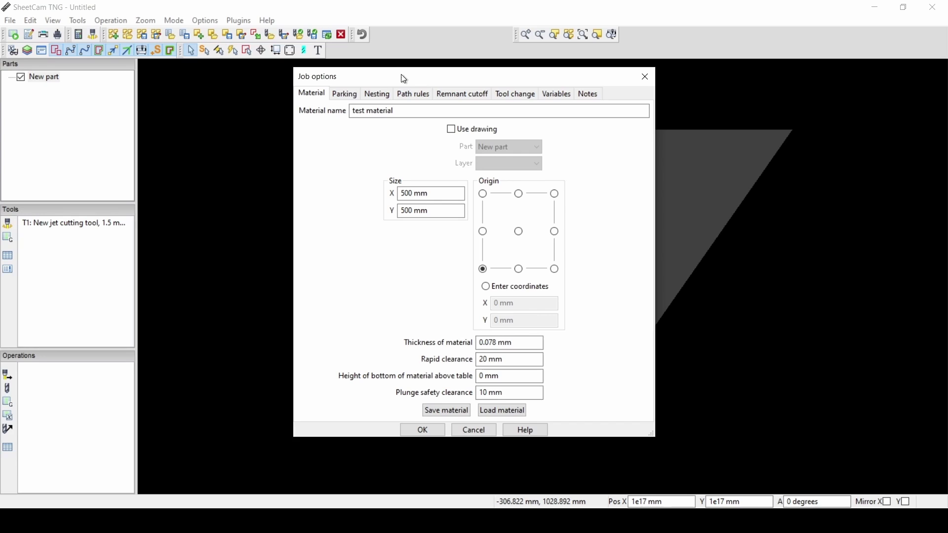
{"action": "left_click_drag", "start_coordinate": [402, 76], "coordinate": [705, 123]}
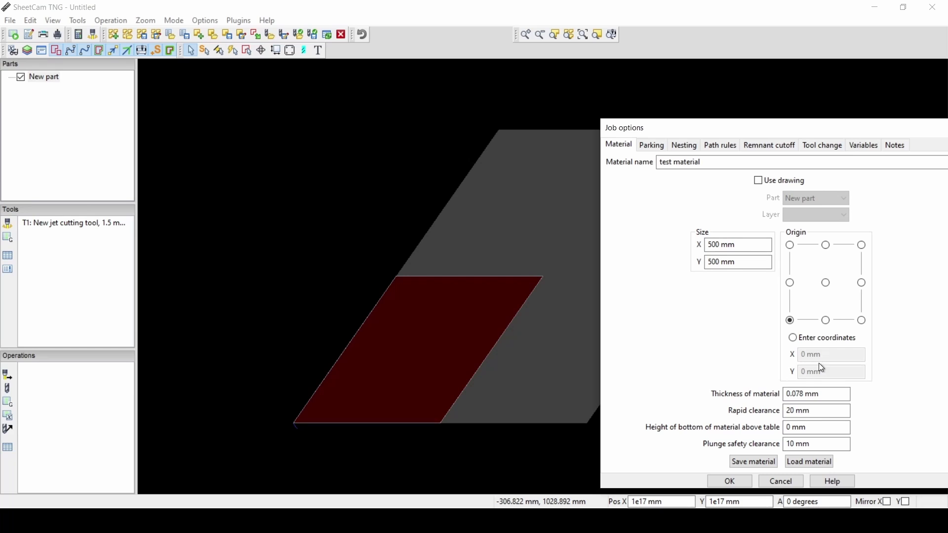
{"action": "left_click", "coordinate": [831, 392]}
{"action": "type", "text": "3mm"}
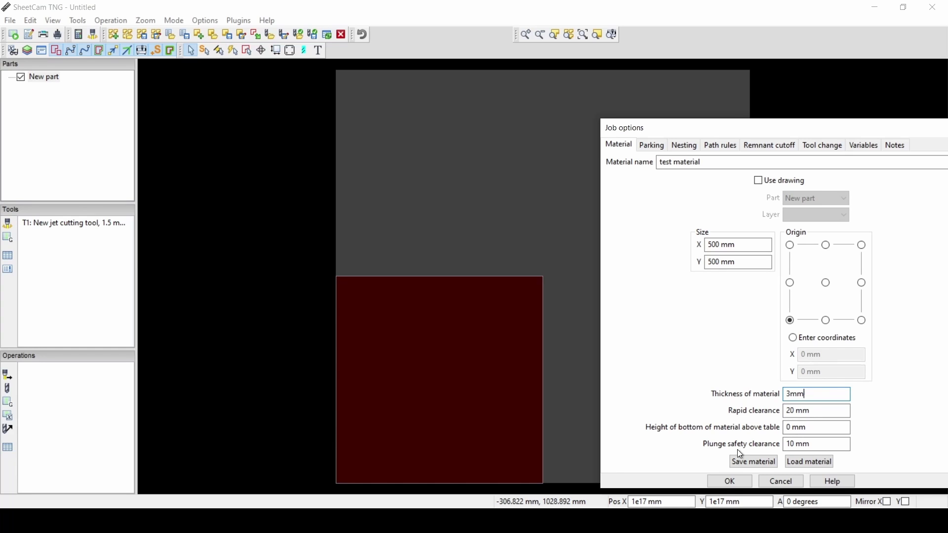
{"action": "left_click", "coordinate": [725, 487]}
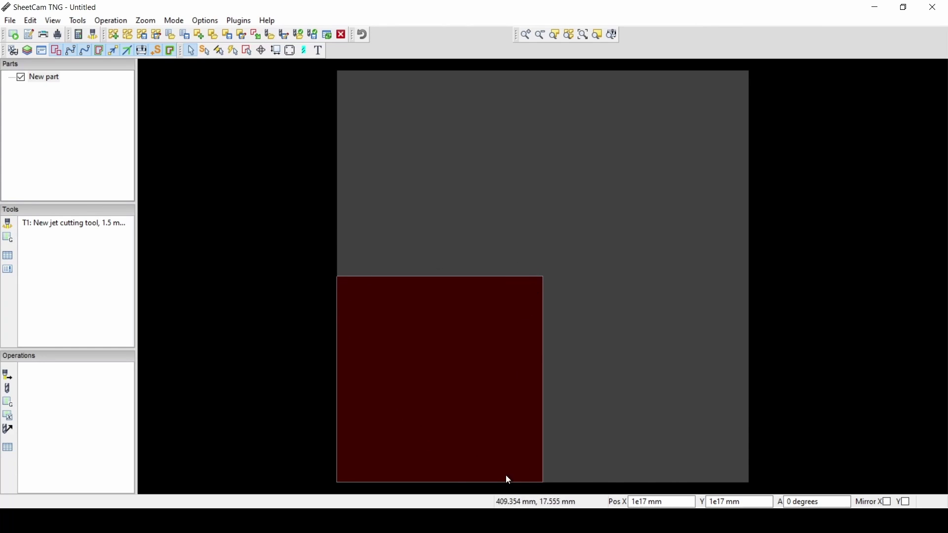
Add a new plasma jet cutting tool with 1.5 mm kerf
{"action": "left_click", "coordinate": [79, 20]}
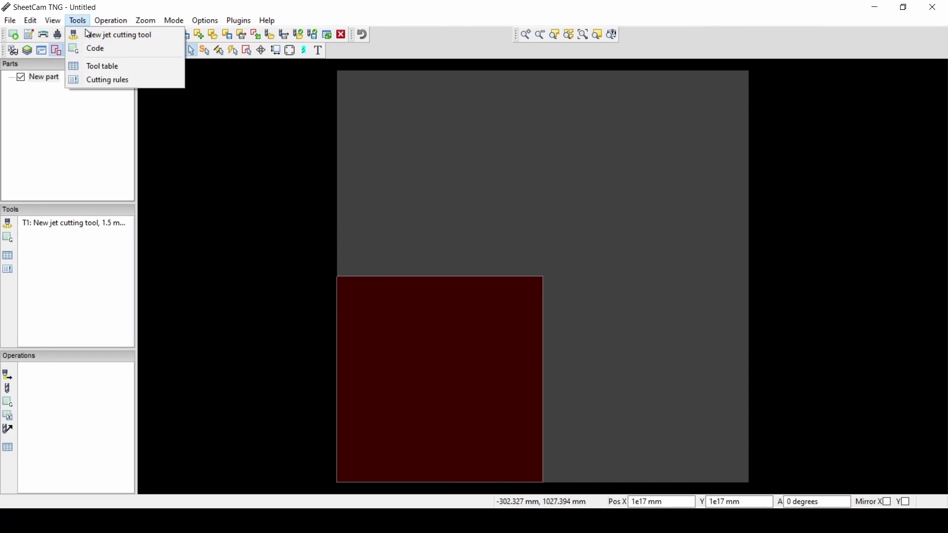
{"action": "left_click", "coordinate": [88, 34]}
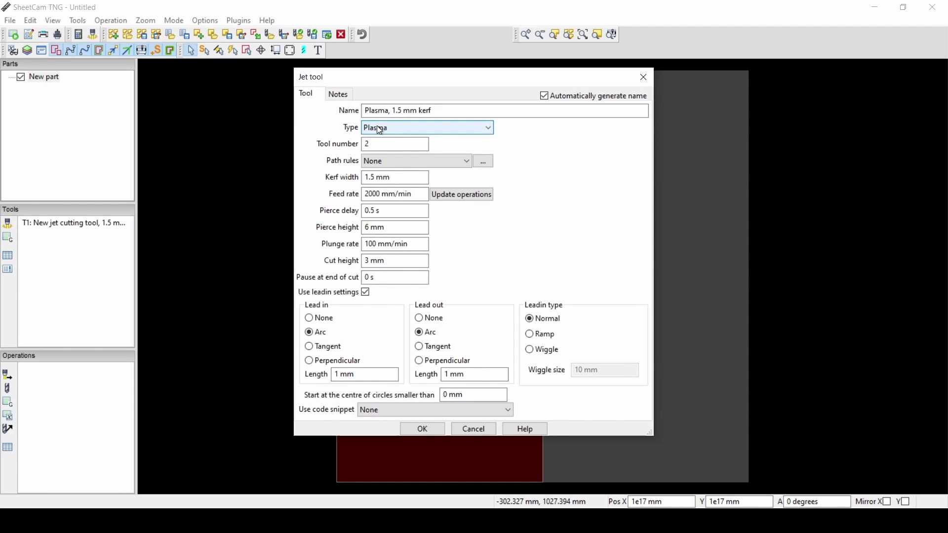
{"action": "left_click", "coordinate": [374, 147]}
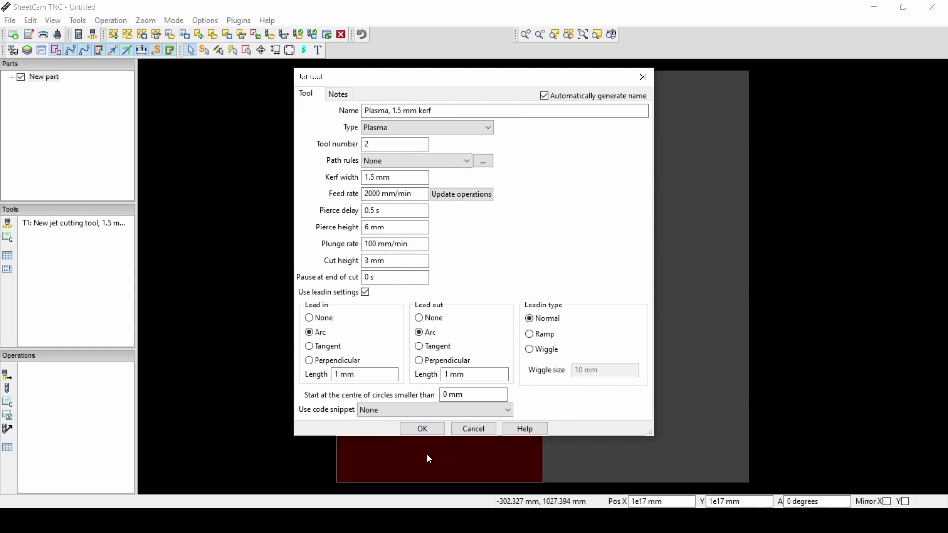
{"action": "left_click", "coordinate": [426, 433]}
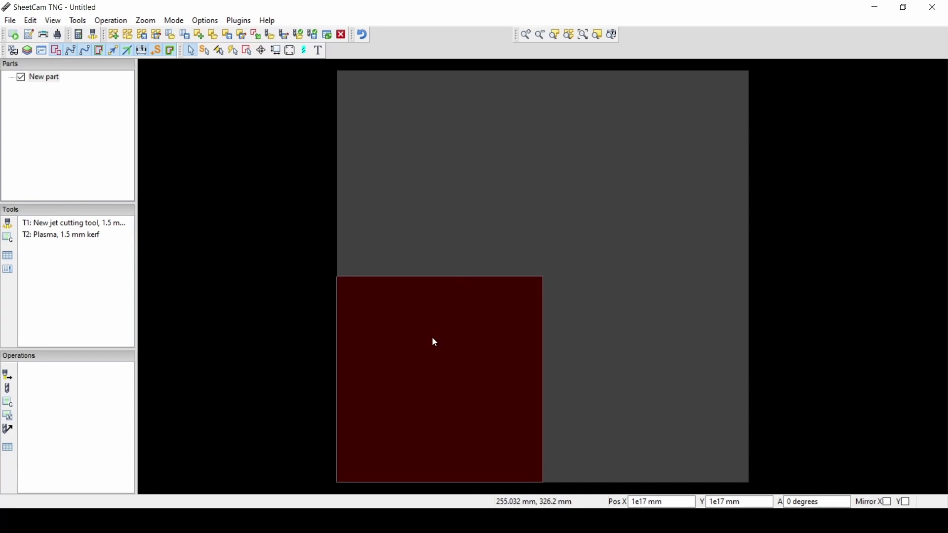
Import the 'test parts' drawing as a new part at metric scale
{"action": "left_click", "coordinate": [11, 20]}
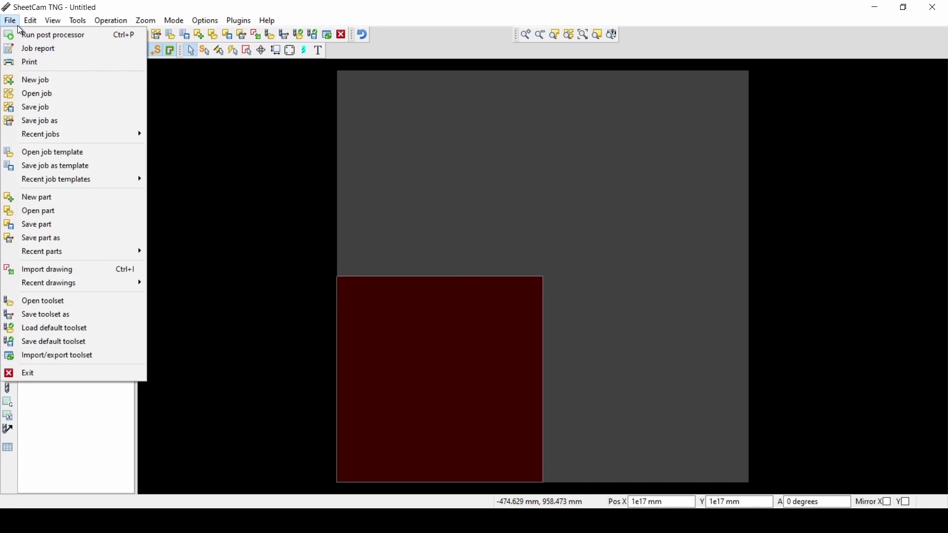
{"action": "left_click", "coordinate": [69, 200]}
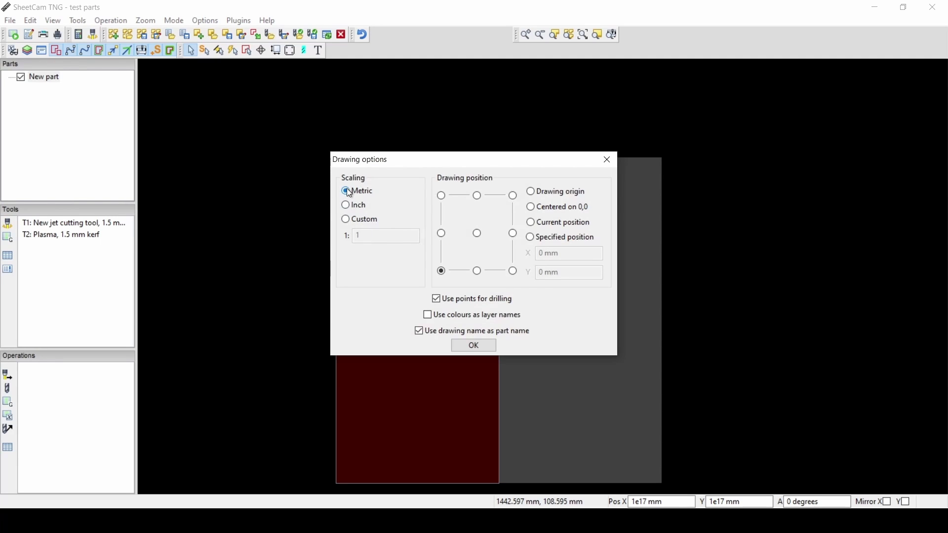
{"action": "left_click", "coordinate": [346, 191]}
{"action": "left_click", "coordinate": [474, 346]}
{"action": "scroll", "coordinate": [188, 316], "scroll_direction": "down", "scroll_amount": 3}
{"action": "scroll", "coordinate": [239, 323], "scroll_direction": "up", "scroll_amount": 2}
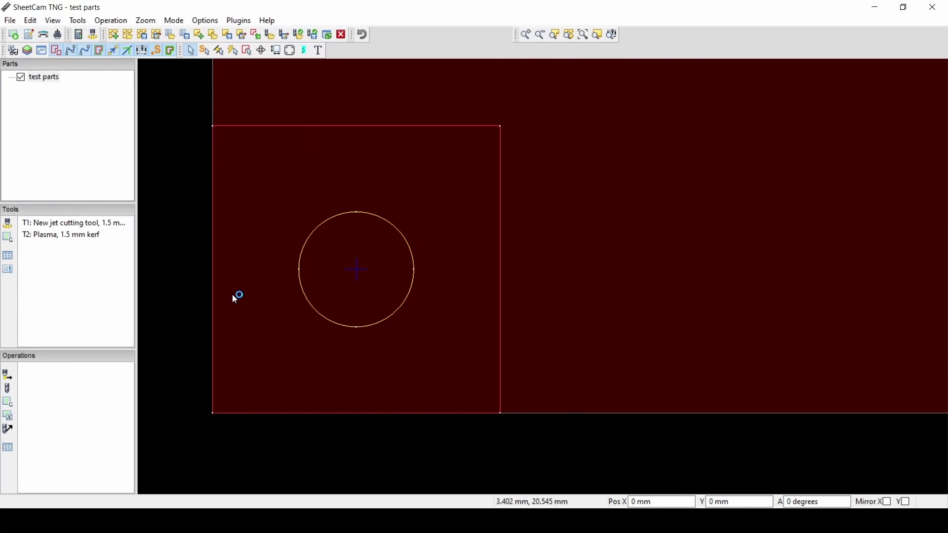
Add an Outside Offset plasma cut on the Sketch layer using T2: Plasma, 1.5 mm kerf
{"action": "left_click", "coordinate": [113, 21]}
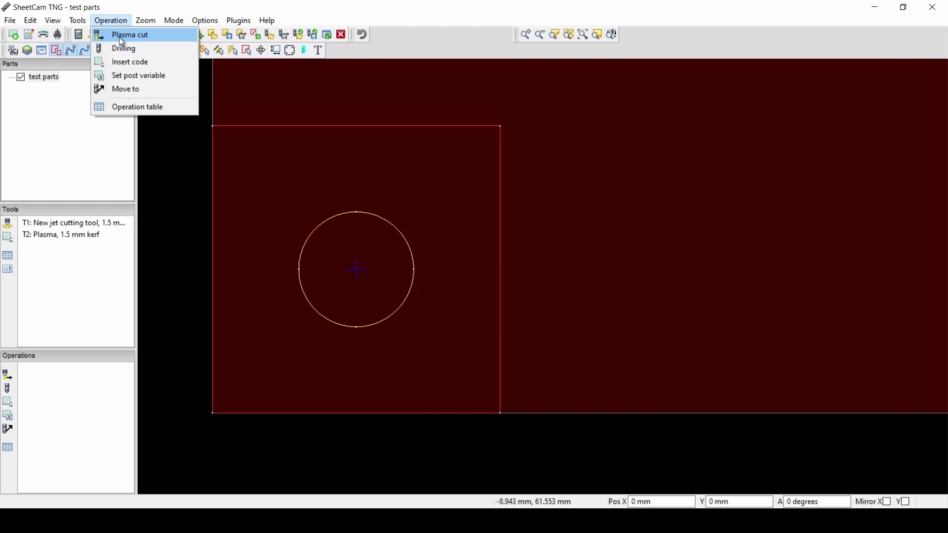
{"action": "left_click", "coordinate": [119, 35]}
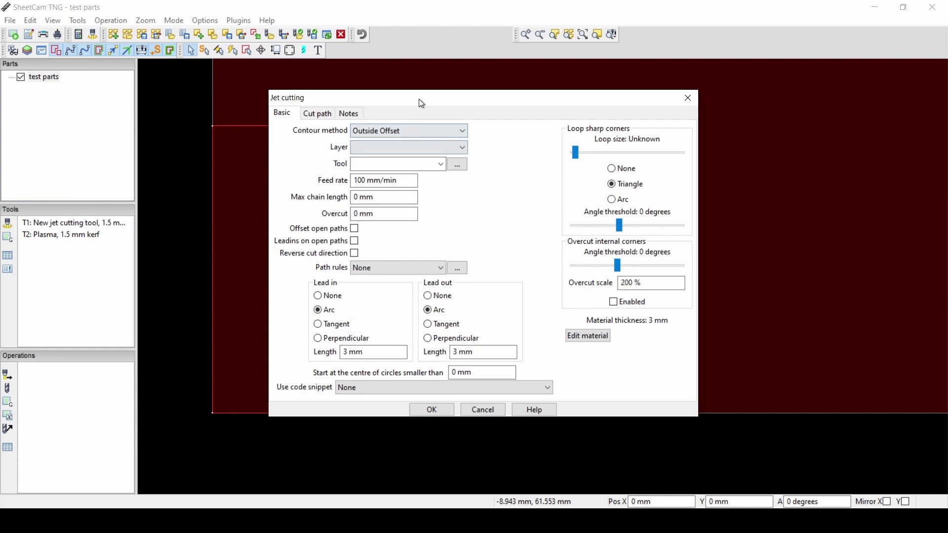
{"action": "left_click_drag", "start_coordinate": [423, 99], "coordinate": [639, 94]}
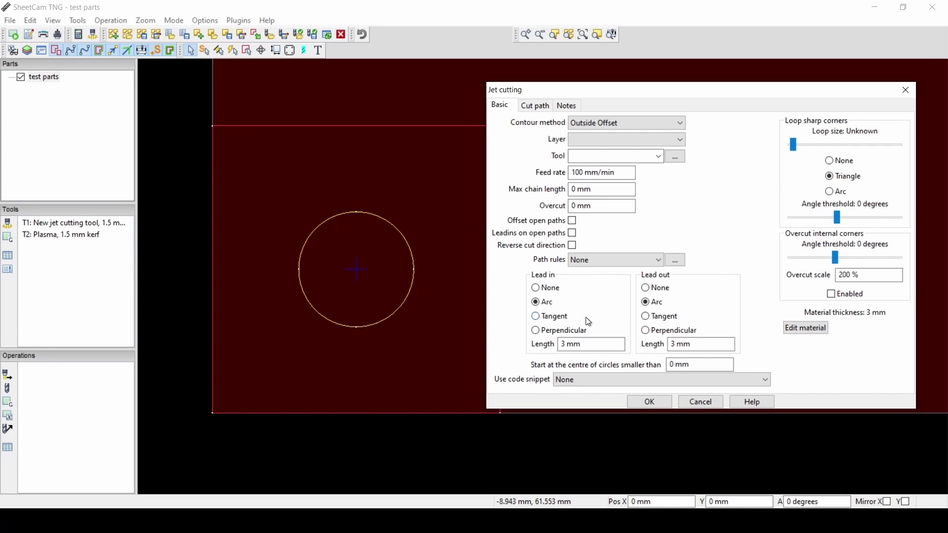
{"action": "left_click", "coordinate": [600, 138]}
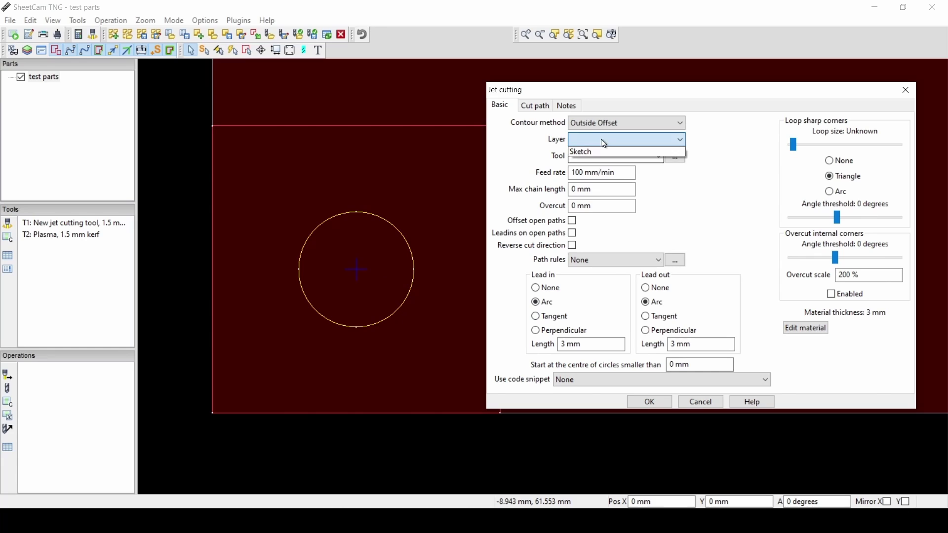
{"action": "left_click", "coordinate": [595, 153]}
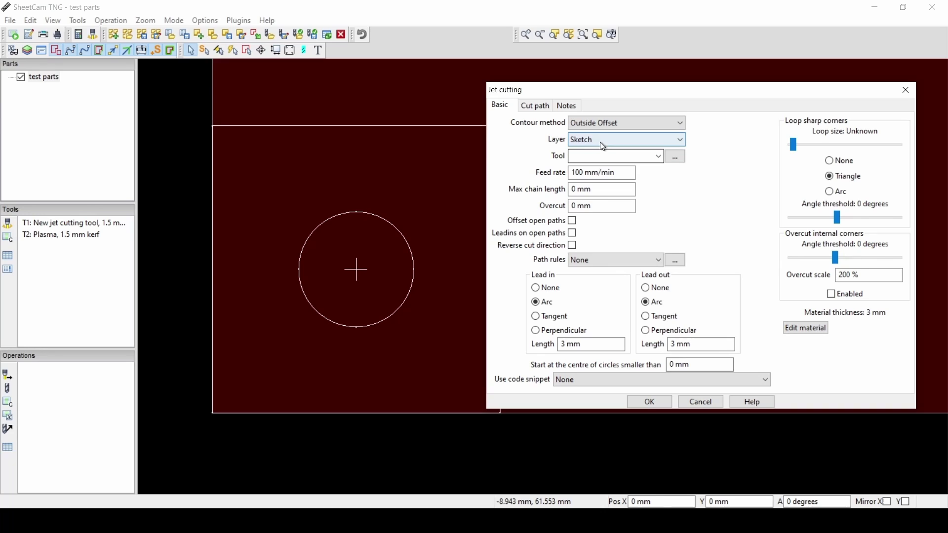
{"action": "left_click", "coordinate": [659, 157]}
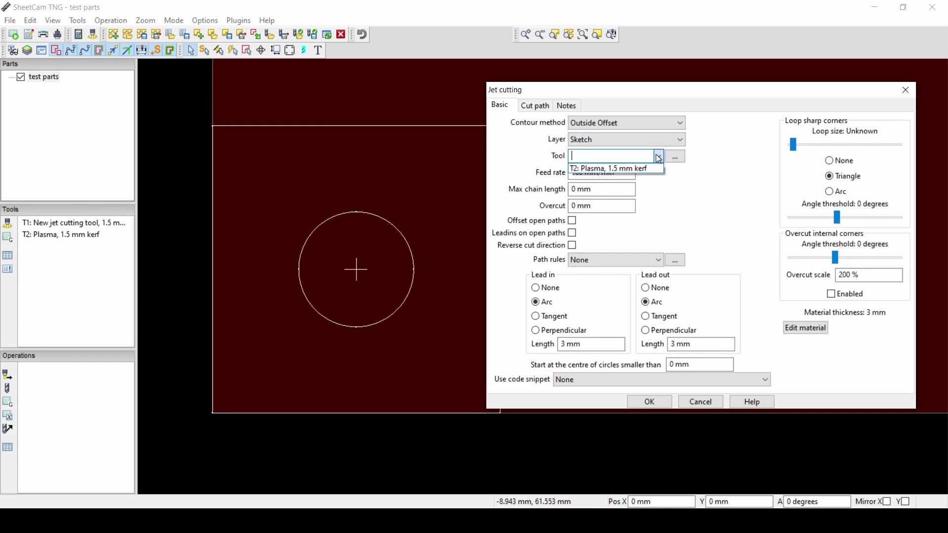
{"action": "left_click", "coordinate": [642, 171]}
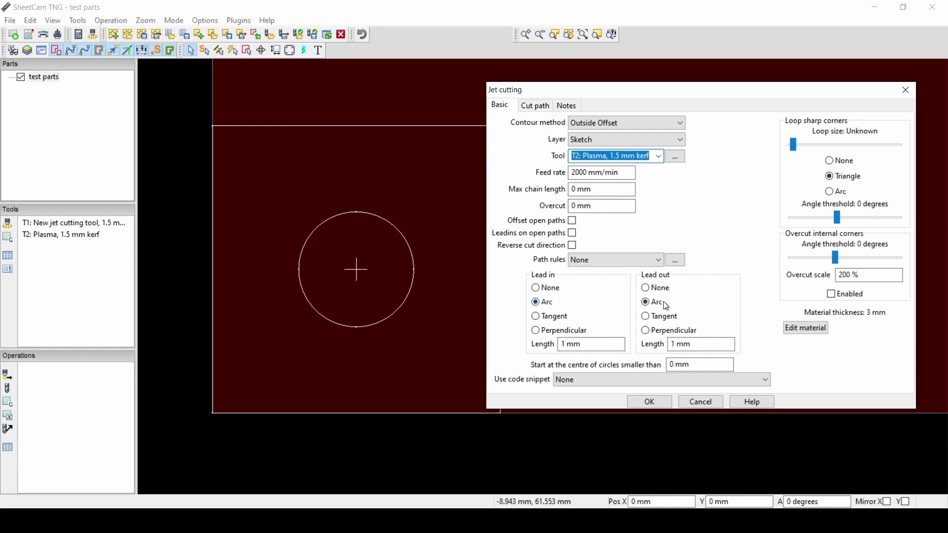
{"action": "left_click", "coordinate": [650, 401]}
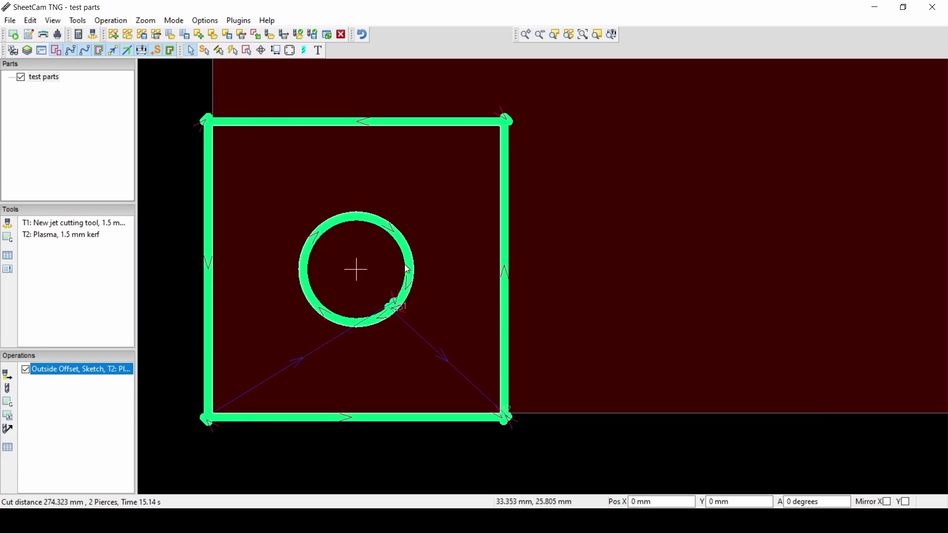
{"action": "scroll", "coordinate": [393, 308], "scroll_direction": "down", "scroll_amount": 3}
{"action": "scroll", "coordinate": [393, 308], "scroll_direction": "up", "scroll_amount": 8}
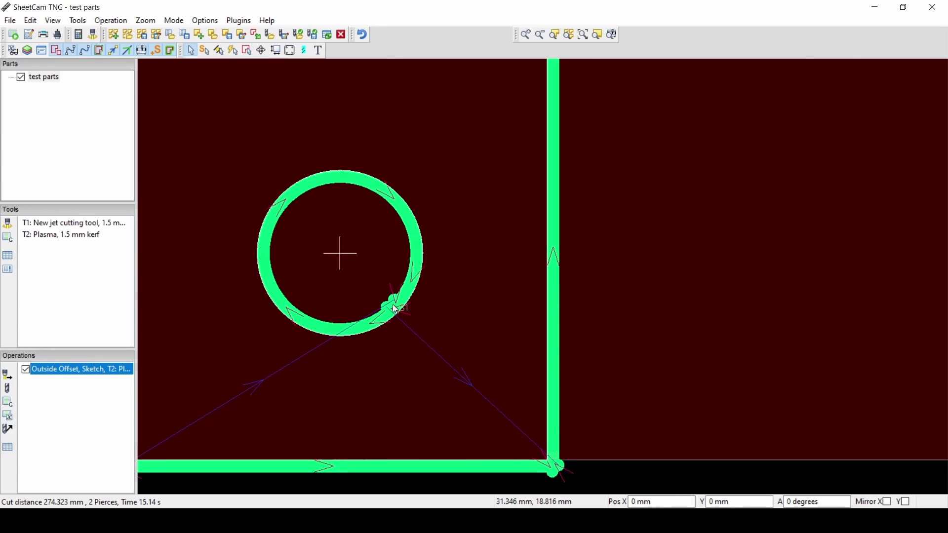
{"action": "scroll", "coordinate": [392, 299], "scroll_direction": "down", "scroll_amount": 5}
{"action": "scroll", "coordinate": [346, 232], "scroll_direction": "up", "scroll_amount": 4}
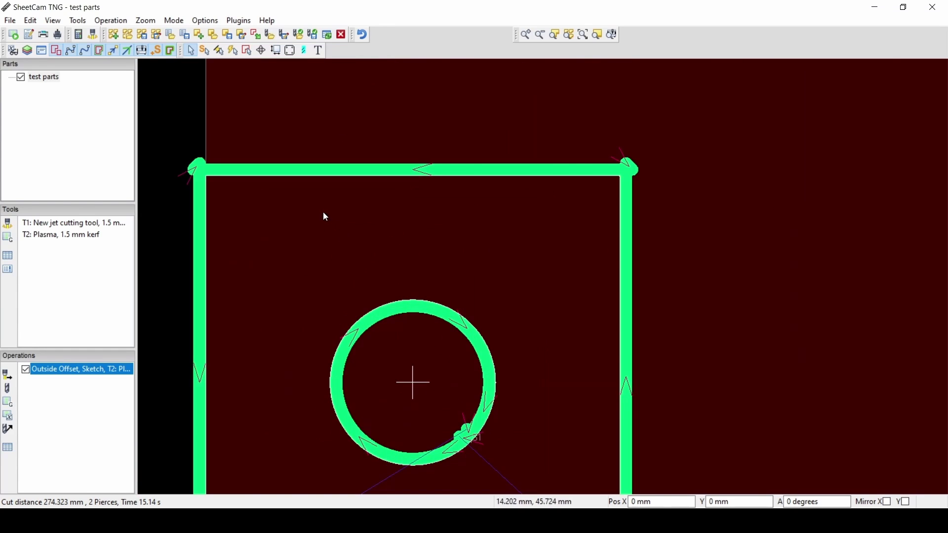
{"action": "scroll", "coordinate": [494, 332], "scroll_direction": "down", "scroll_amount": 1}
{"action": "scroll", "coordinate": [495, 334], "scroll_direction": "down", "scroll_amount": 4}
{"action": "right_click", "coordinate": [506, 261]}
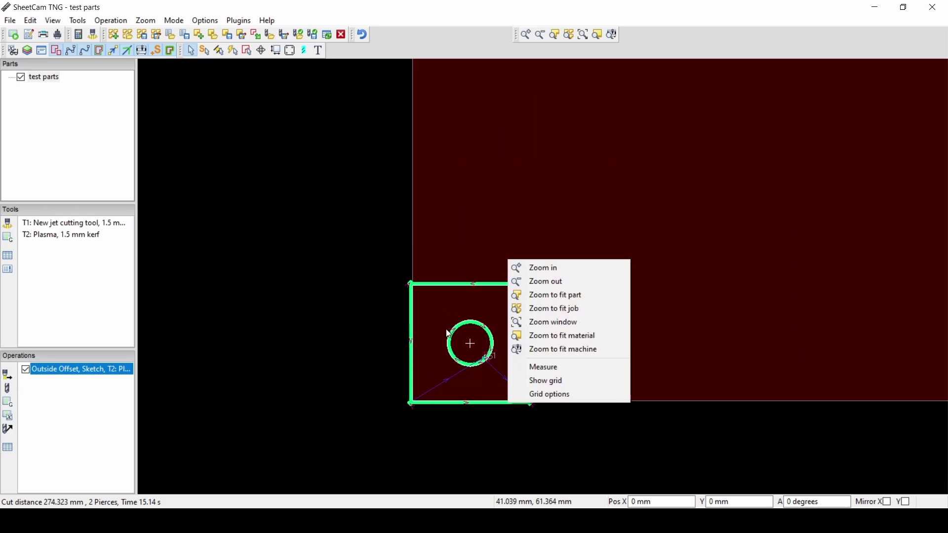
{"action": "left_click", "coordinate": [363, 342]}
{"action": "middle_click_drag", "start_coordinate": [363, 342], "coordinate": [349, 223]}
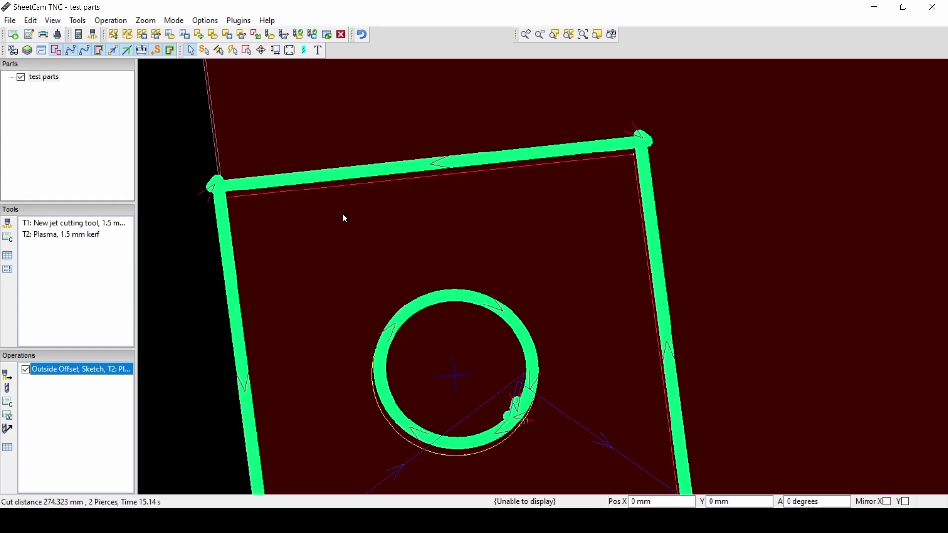
{"action": "left_click", "coordinate": [206, 23]}
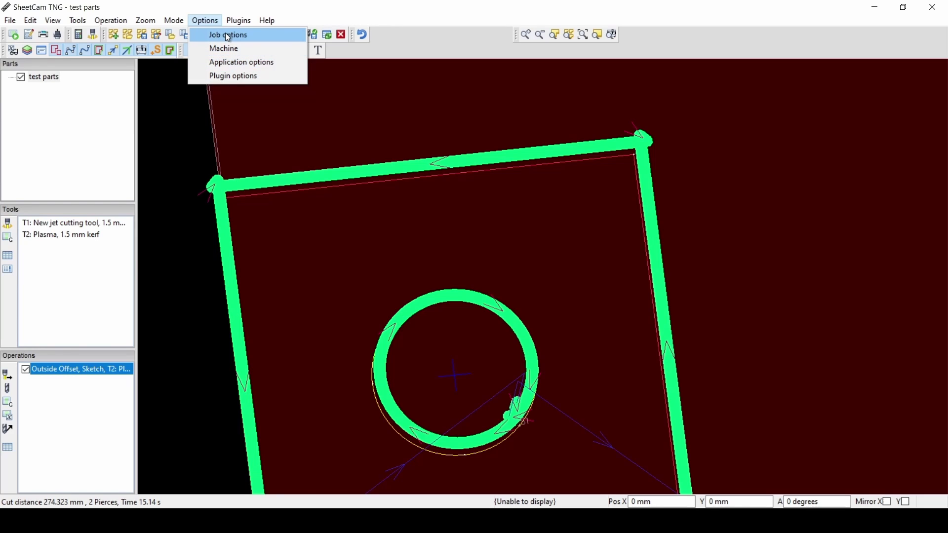
{"action": "left_click", "coordinate": [218, 49]}
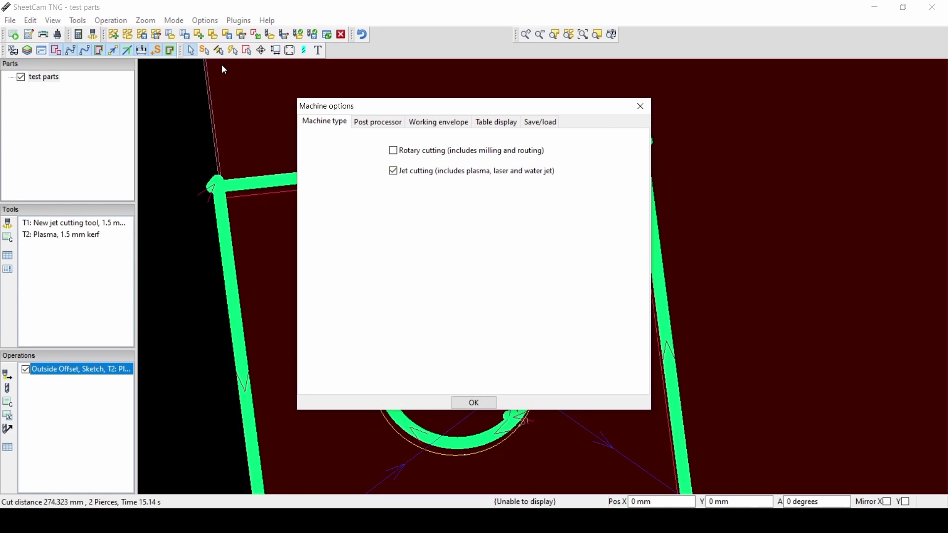
{"action": "left_click", "coordinate": [365, 124]}
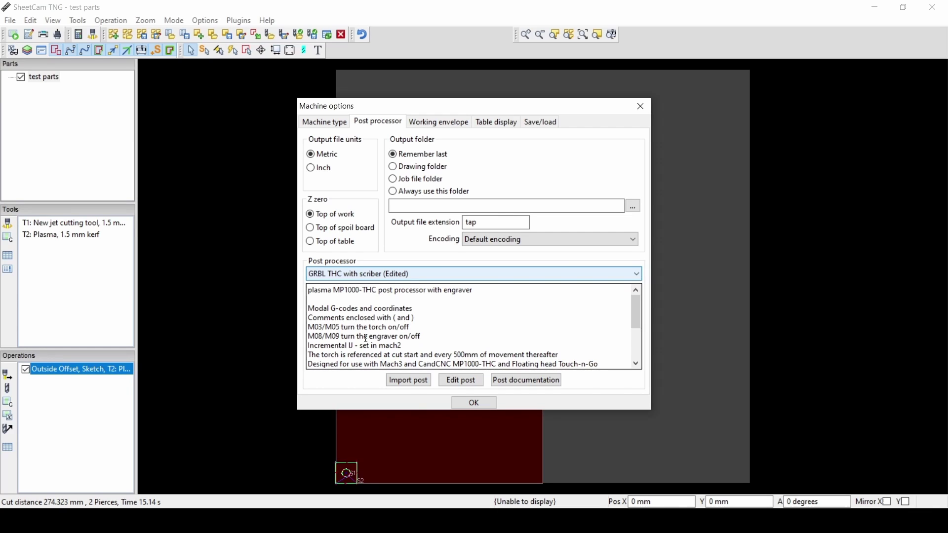
{"action": "left_click", "coordinate": [413, 380]}
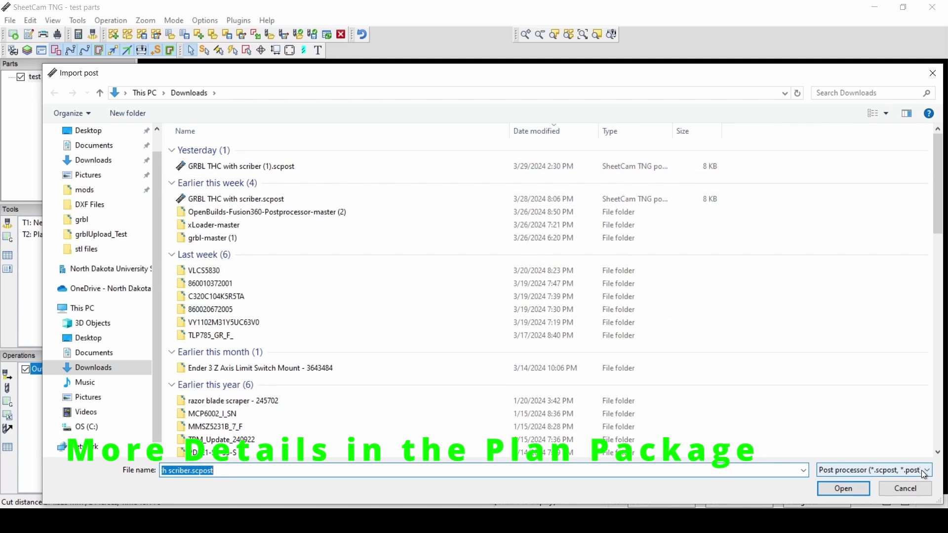
{"action": "left_click", "coordinate": [895, 489]}
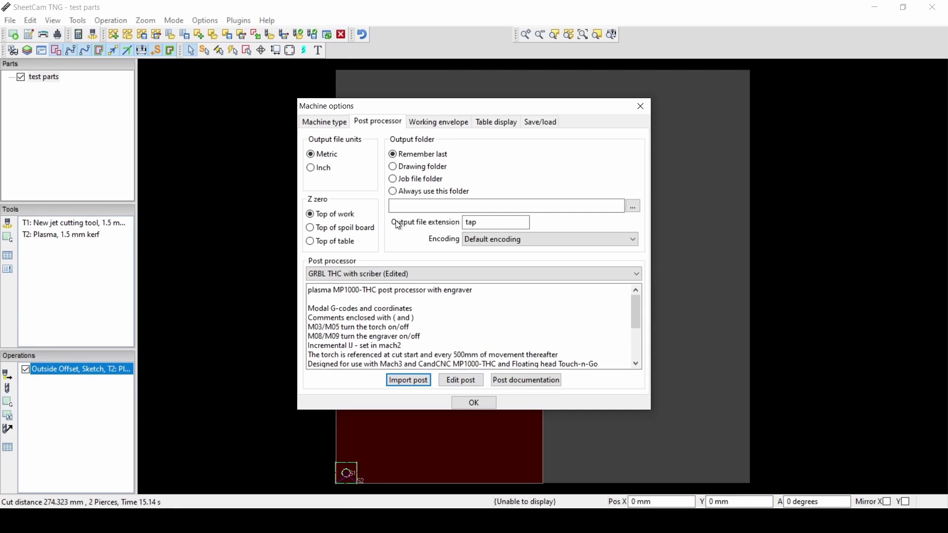
{"action": "left_click", "coordinate": [474, 402]}
Post-process the job and save it as G-code 'test parts.tap' on the Desktop
{"action": "left_click", "coordinate": [13, 36]}
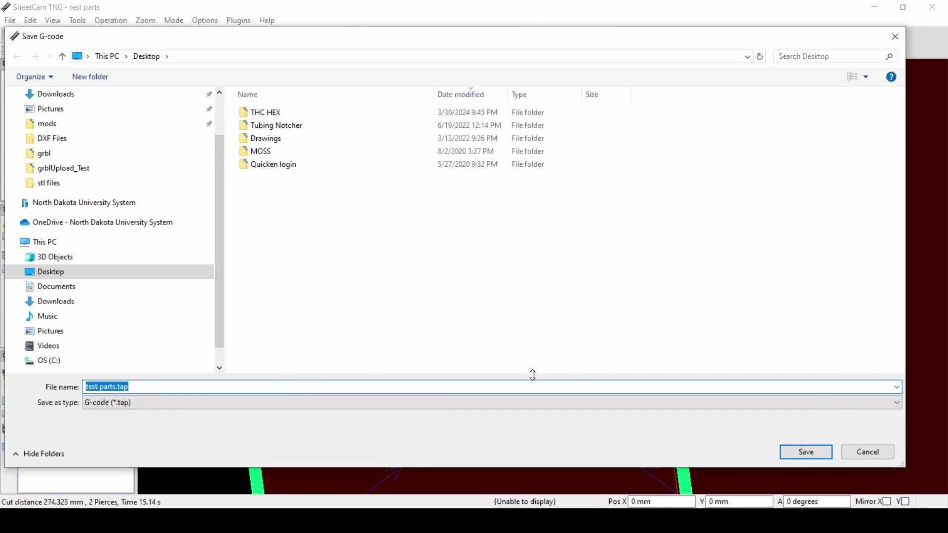
{"action": "left_click", "coordinate": [778, 402]}
{"action": "left_click", "coordinate": [772, 416]}
{"action": "left_click", "coordinate": [792, 453]}
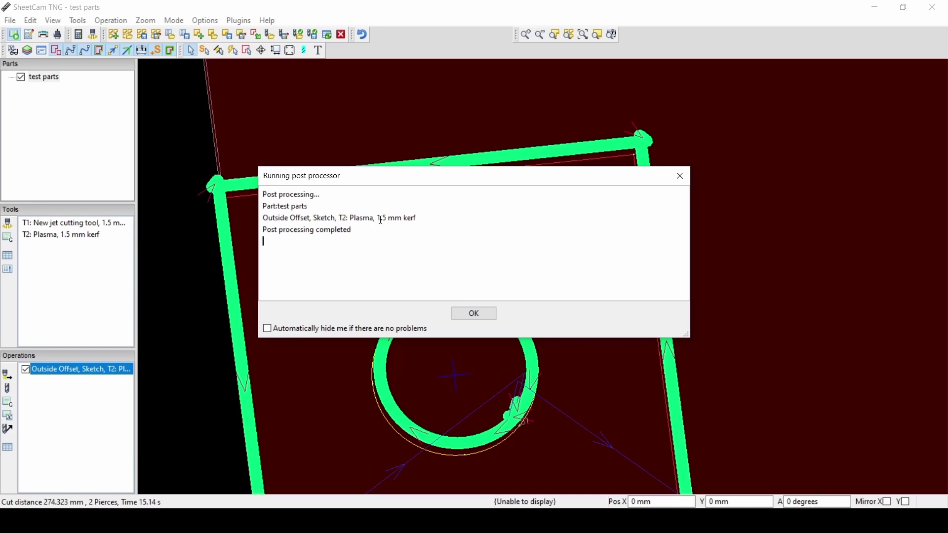
{"action": "left_click", "coordinate": [482, 316]}
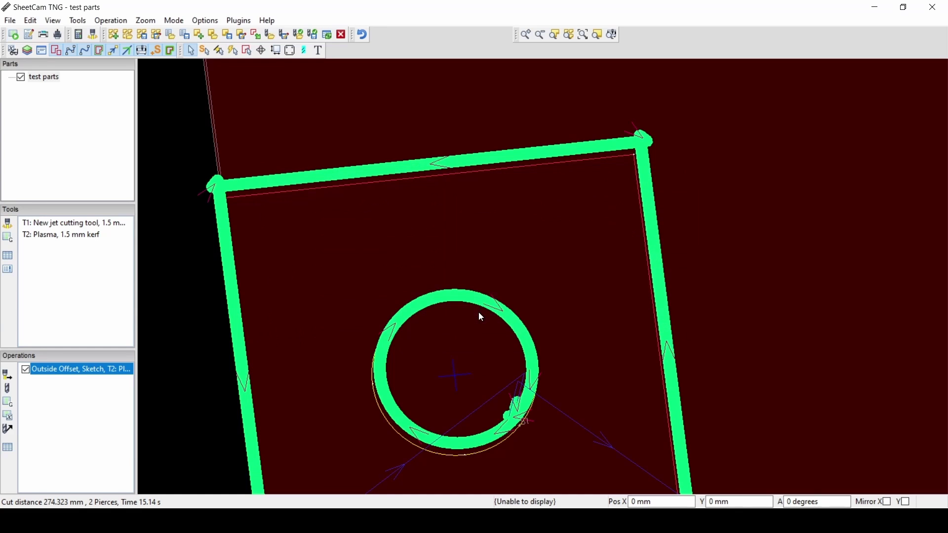
{"action": "middle_click_drag", "start_coordinate": [359, 234], "coordinate": [320, 236]}
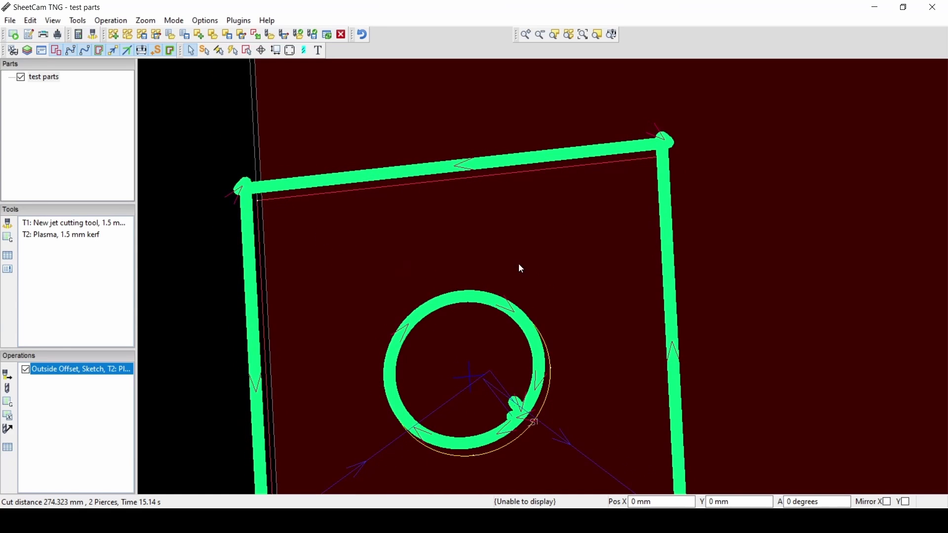
{"action": "middle_click_drag", "start_coordinate": [519, 266], "coordinate": [499, 139]}
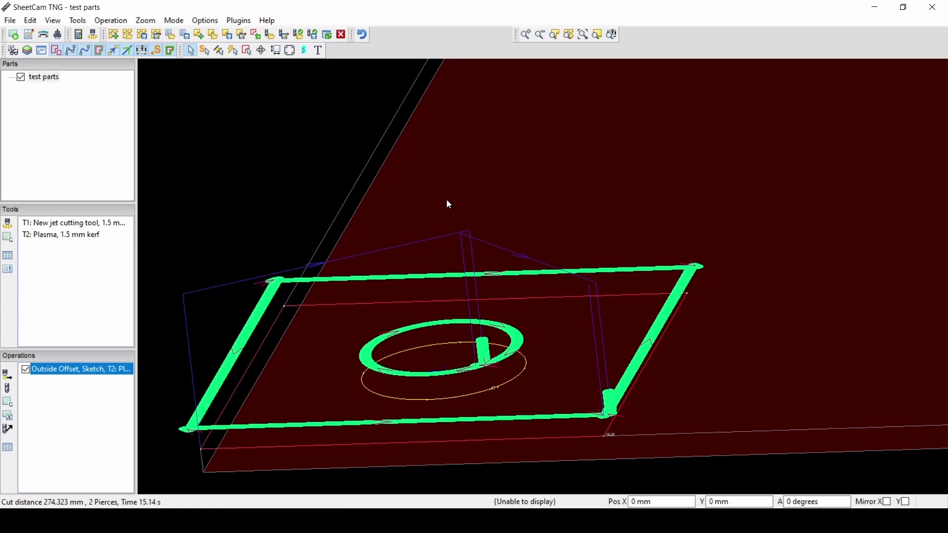
{"action": "middle_click_drag", "start_coordinate": [447, 201], "coordinate": [458, 327]}
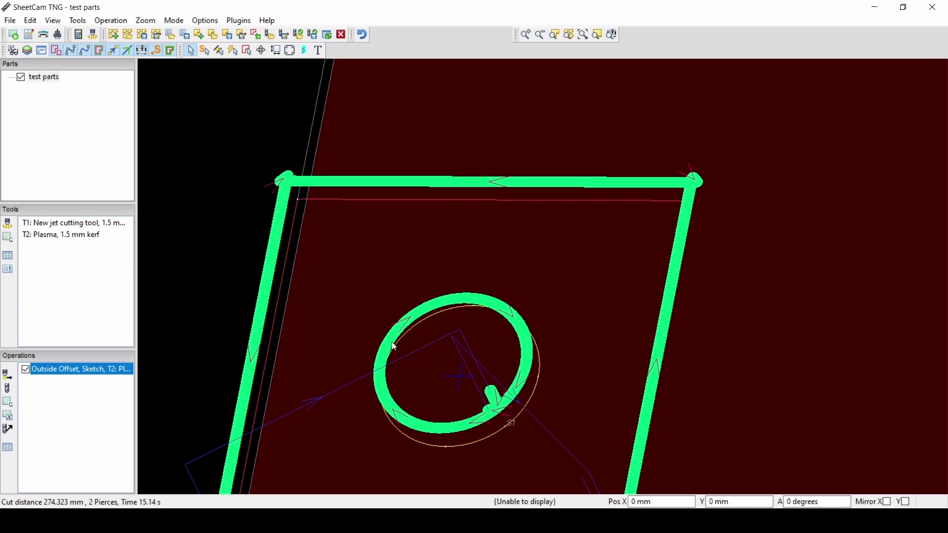
{"action": "middle_click_drag", "start_coordinate": [505, 289], "coordinate": [518, 316]}
{"action": "scroll", "coordinate": [517, 316], "scroll_direction": "down", "scroll_amount": 3}
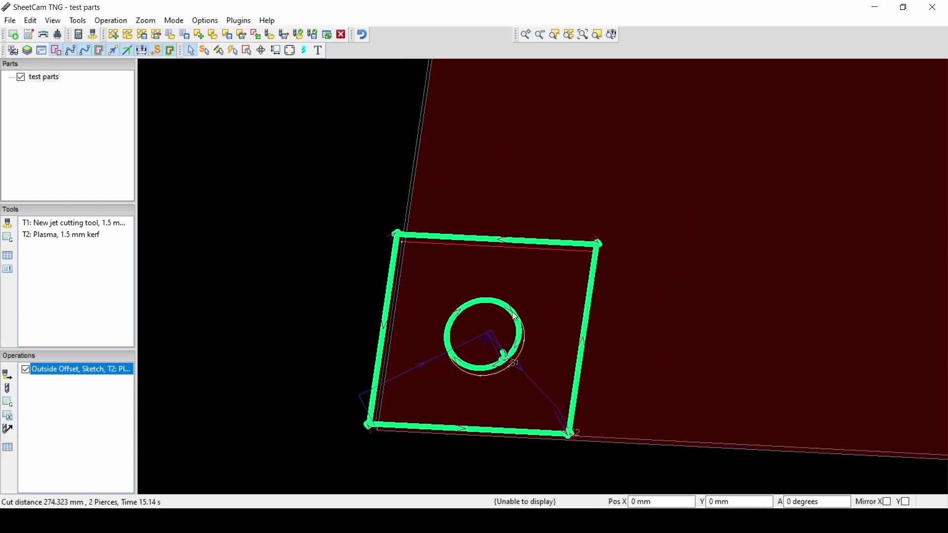
{"action": "middle_click_drag", "start_coordinate": [548, 323], "coordinate": [596, 270]}
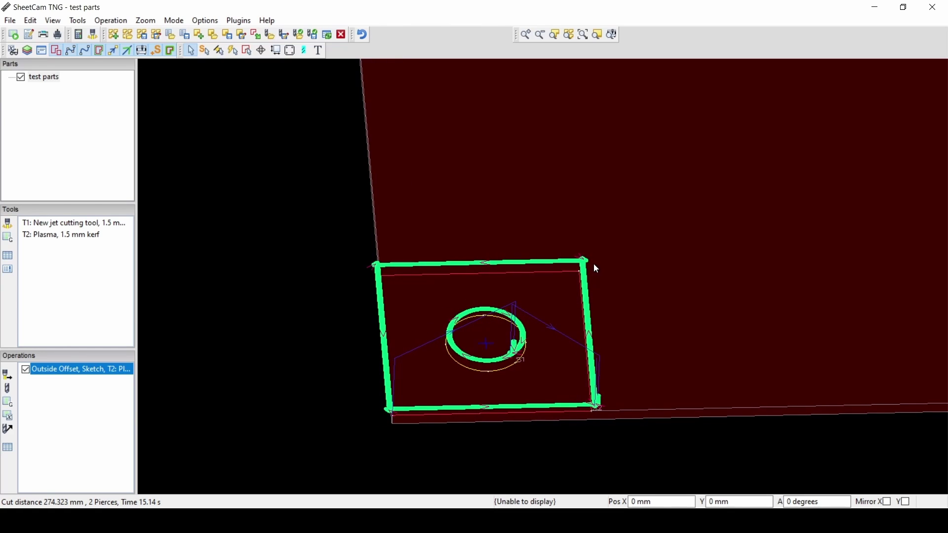